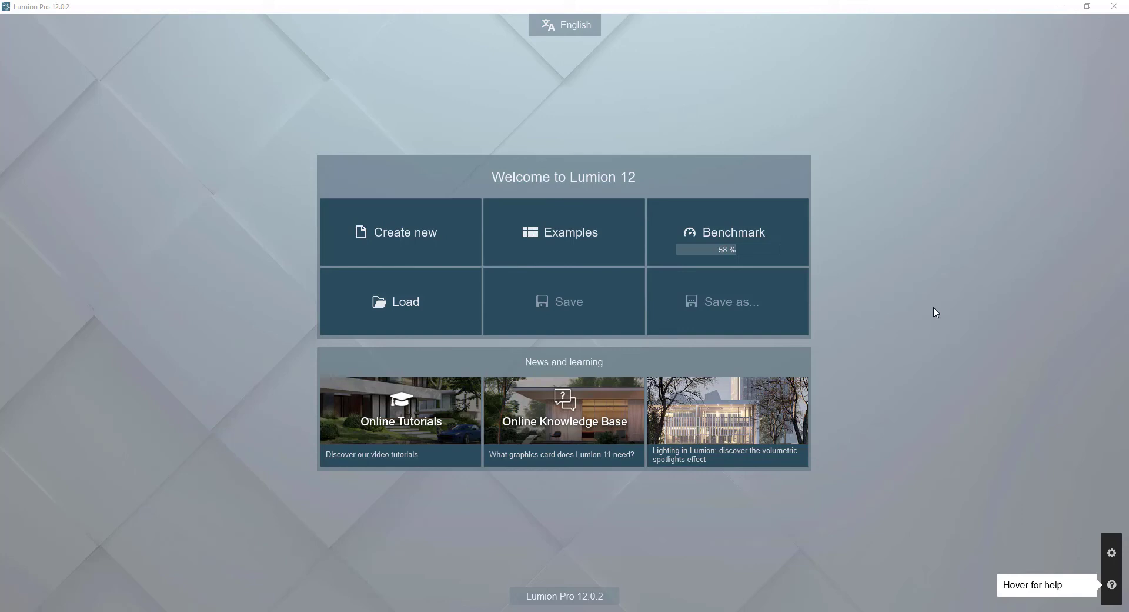
- Start a new Lumion project using the Forest environment template scene
{"action": "left_click", "coordinate": [374, 231]}
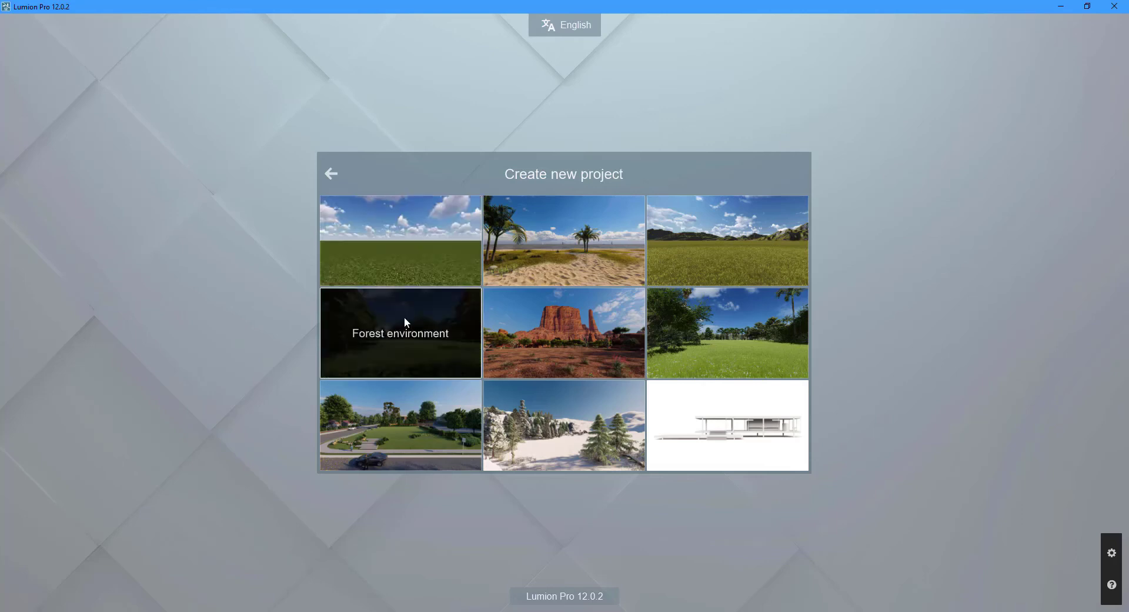
{"action": "left_click", "coordinate": [445, 305]}
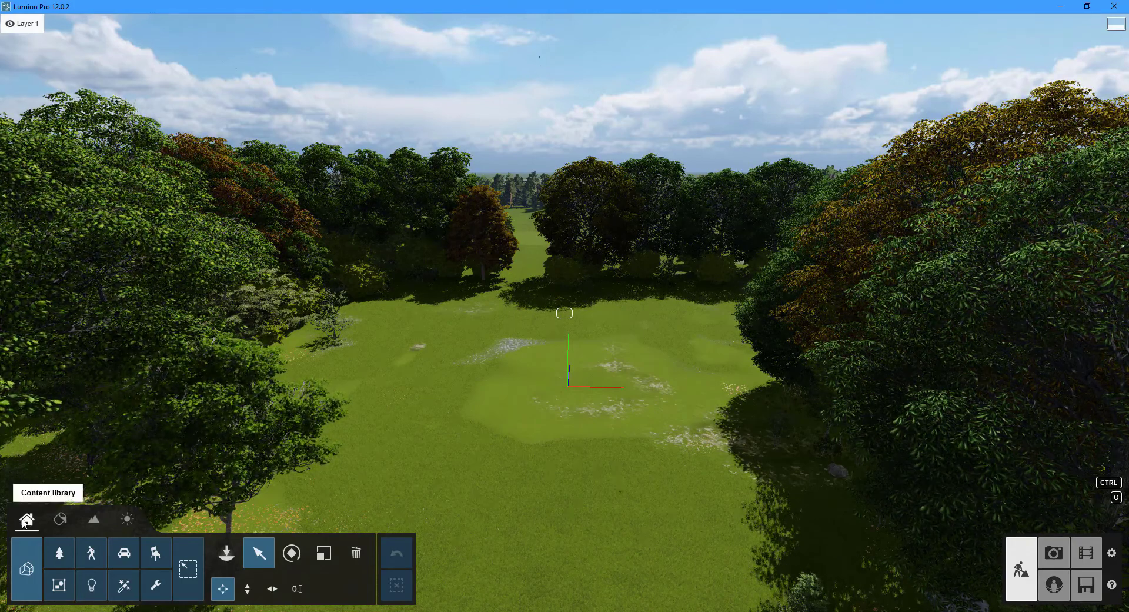
- Look through the Materials, Landscape and Weather tool tabs, then return to Objects
{"action": "left_click", "coordinate": [59, 519]}
{"action": "left_click", "coordinate": [94, 520]}
{"action": "left_click", "coordinate": [127, 519]}
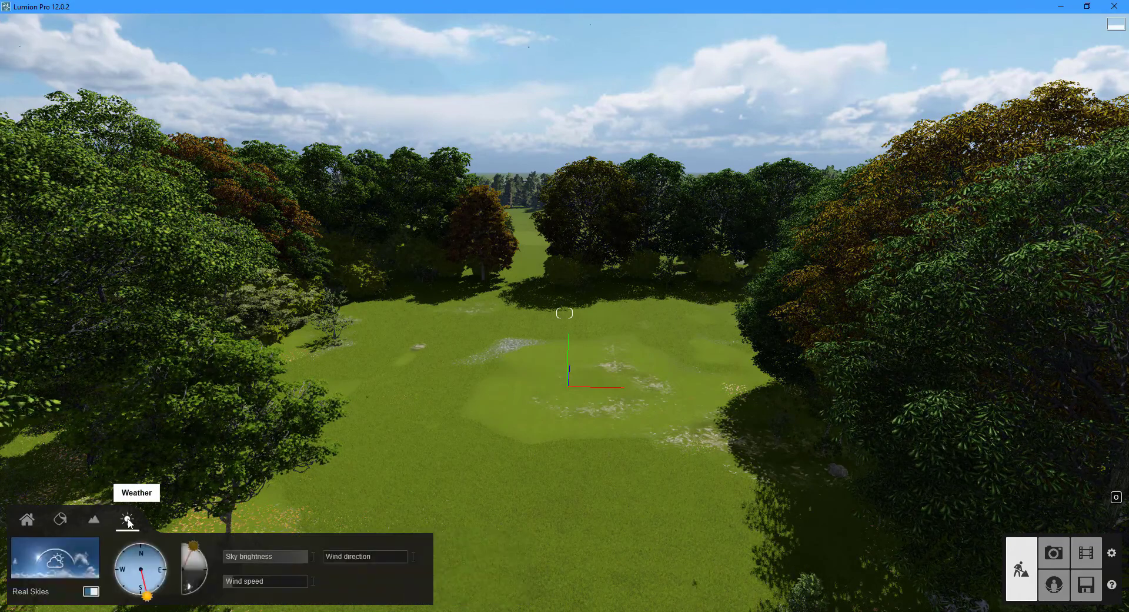
{"action": "left_click", "coordinate": [28, 520]}
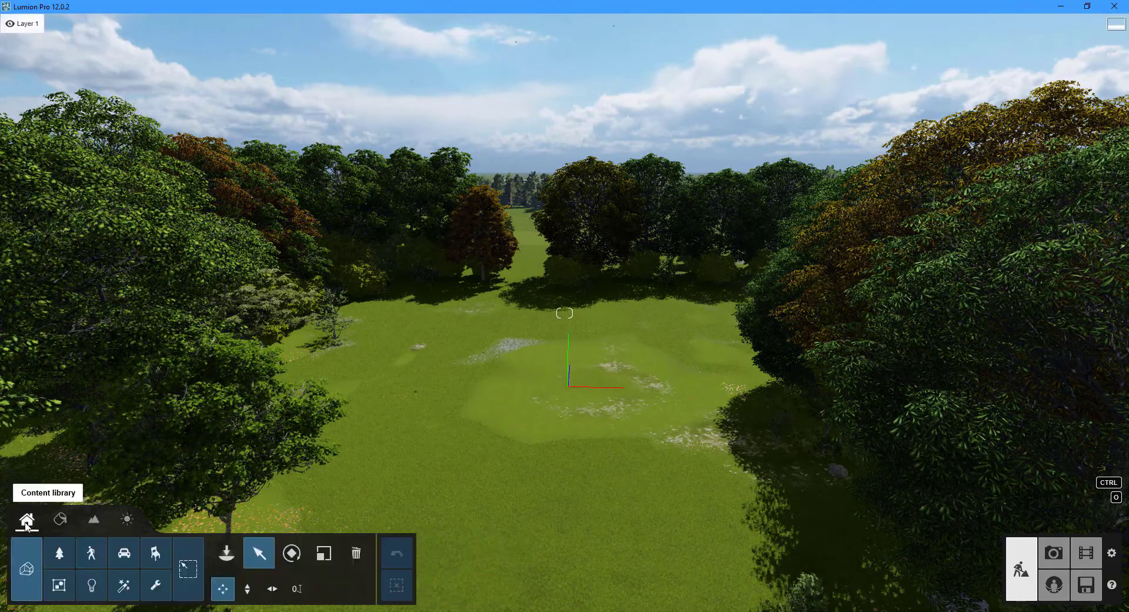
- From Imported Models, pick villa.skp with the SketchUp file filter for import
{"action": "left_click", "coordinate": [20, 549]}
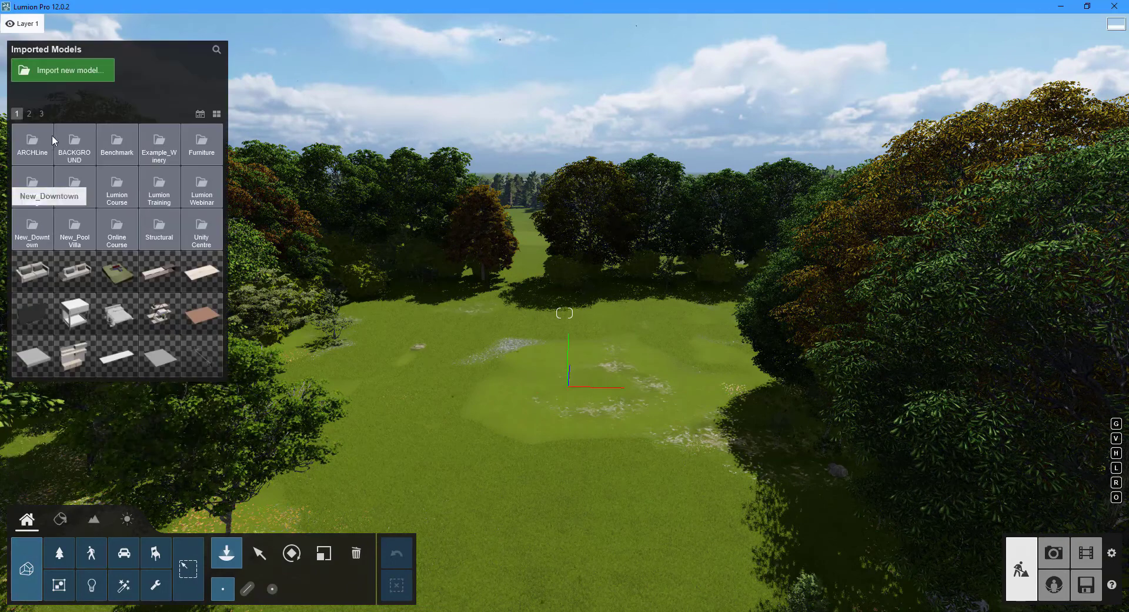
{"action": "left_click", "coordinate": [60, 70]}
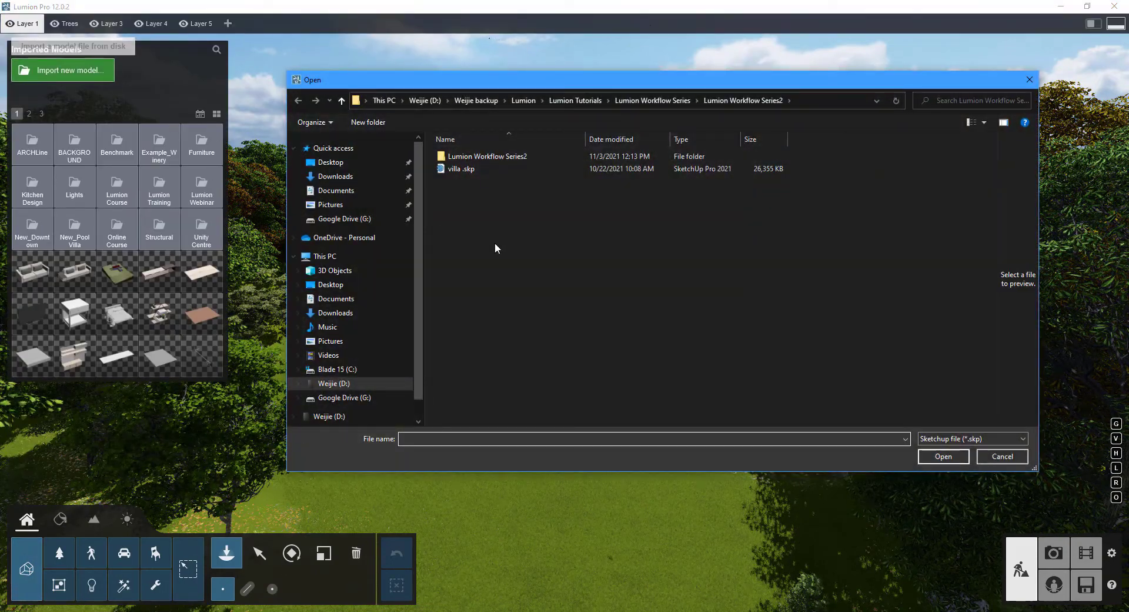
{"action": "left_click", "coordinate": [993, 438]}
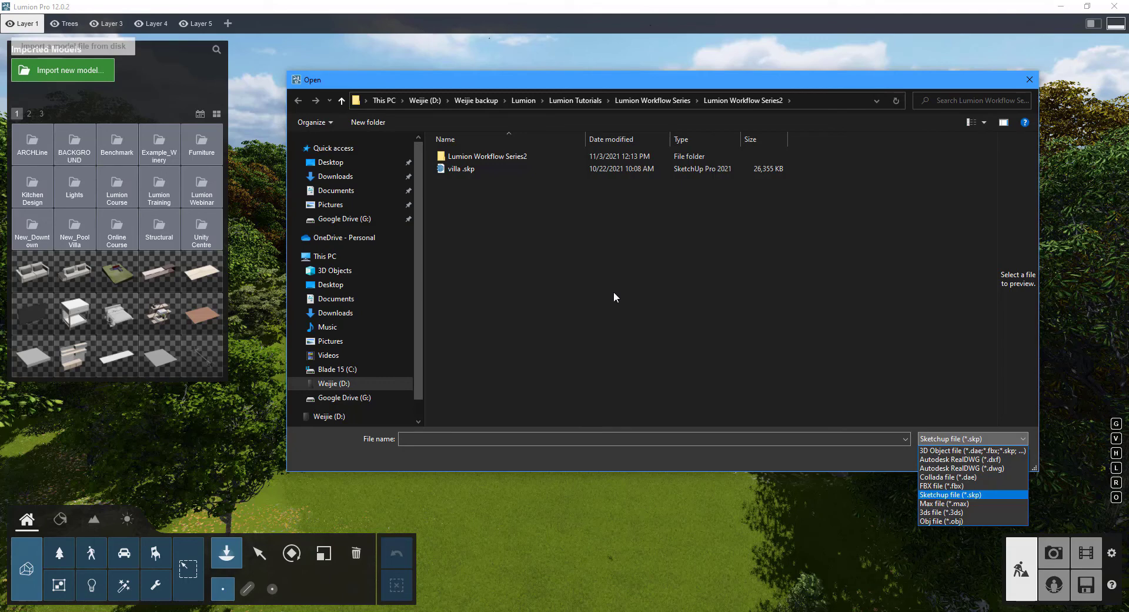
{"action": "left_click", "coordinate": [559, 274]}
{"action": "left_click", "coordinate": [455, 169]}
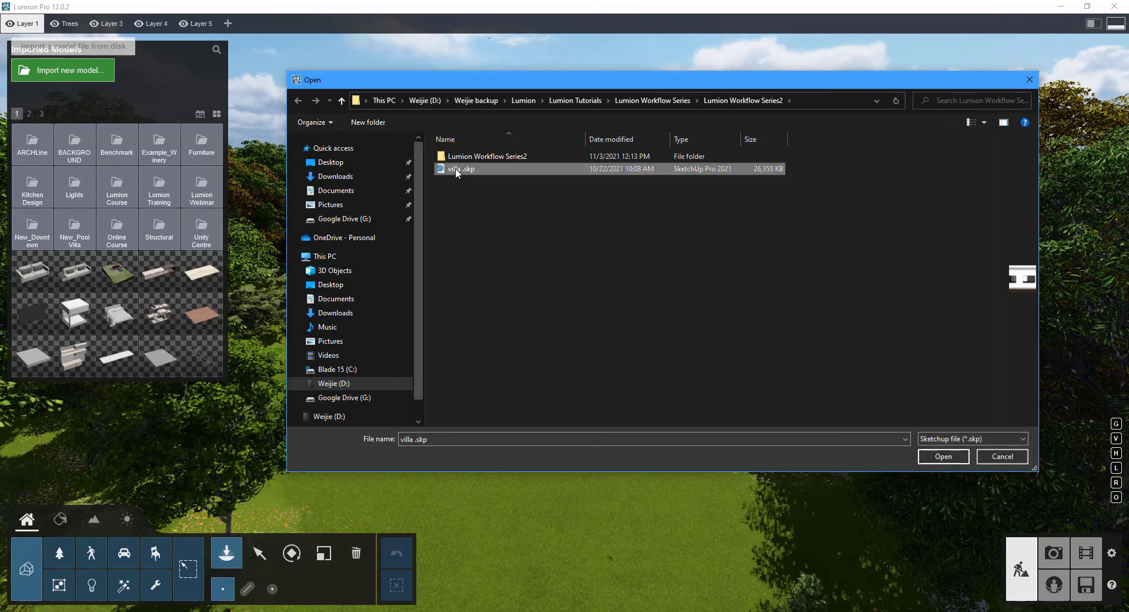
{"action": "left_click", "coordinate": [945, 456]}
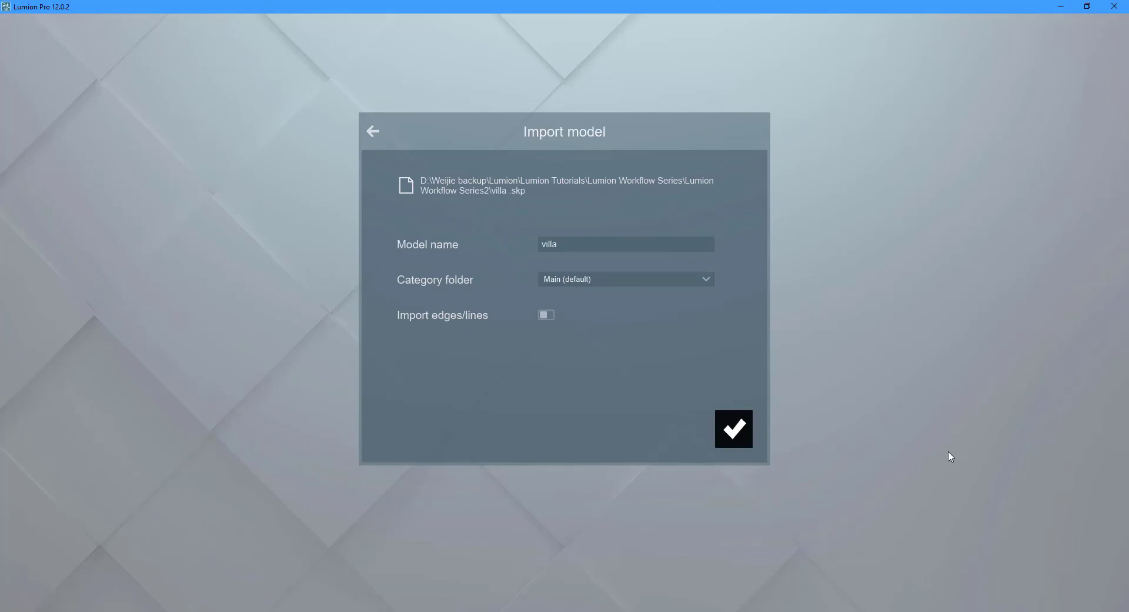
- File the villa under a new category folder 'Lumion Tutorial Series' and import it
{"action": "left_click", "coordinate": [629, 277]}
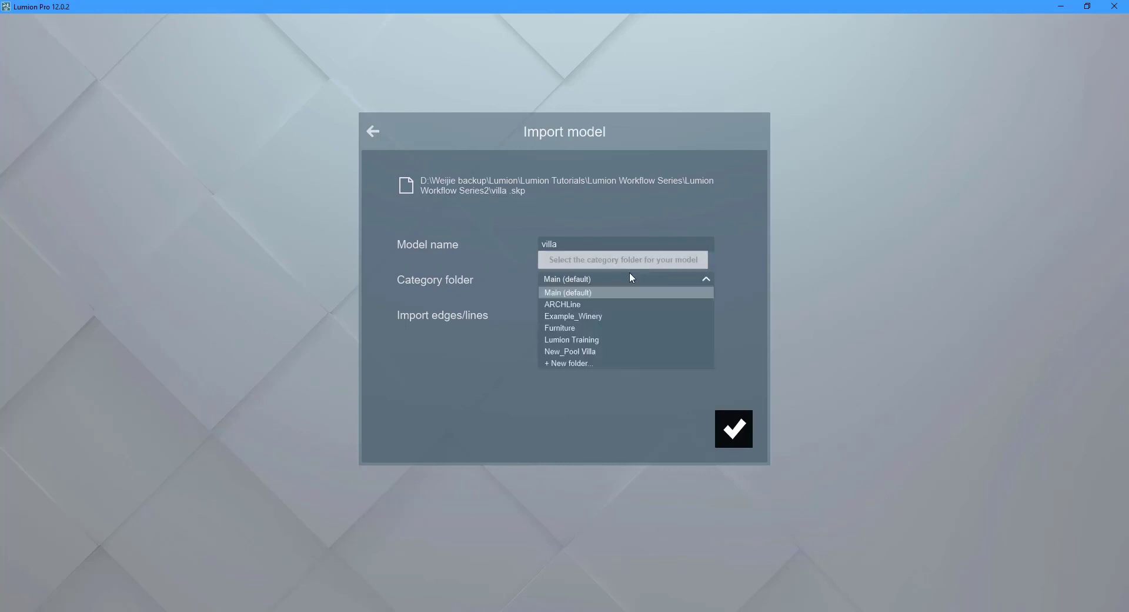
{"action": "left_click", "coordinate": [593, 363]}
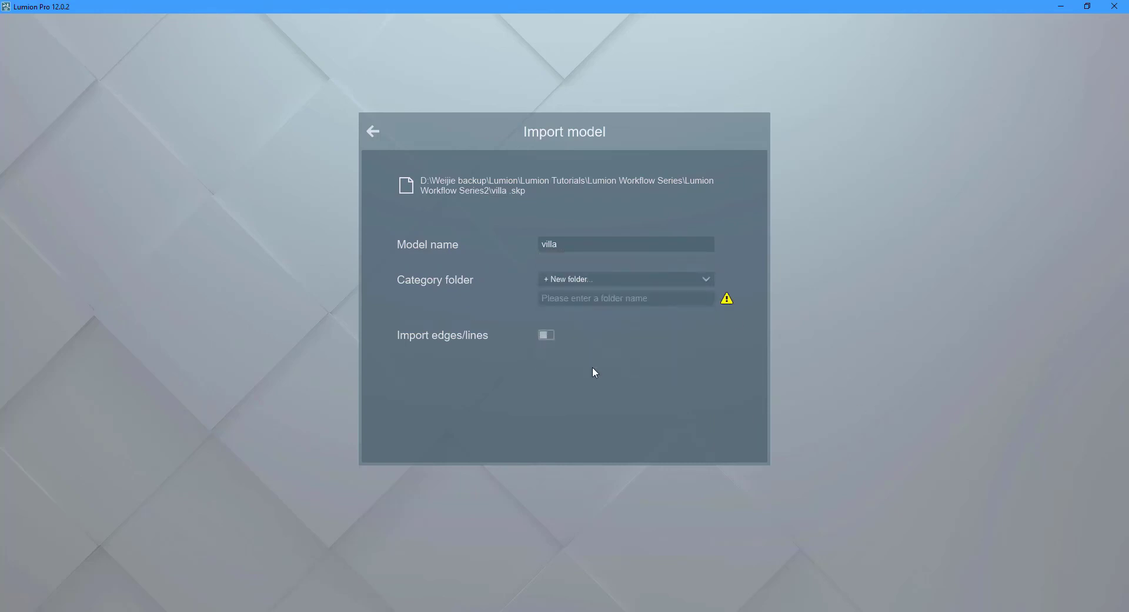
{"action": "type", "text": "L"}
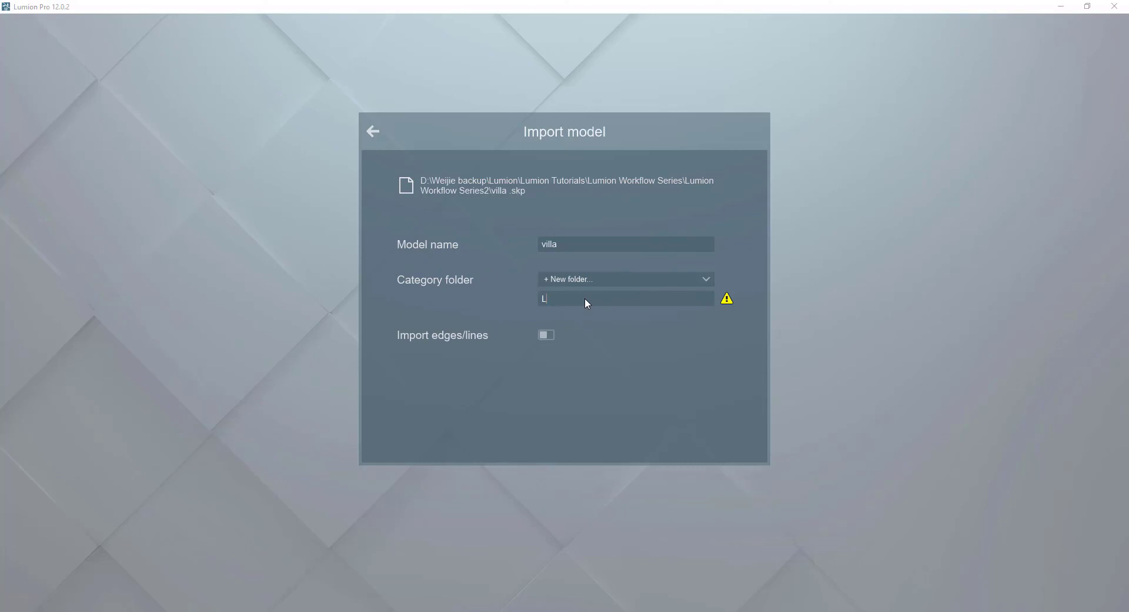
{"action": "type", "text": "umion Tutorial Series"}
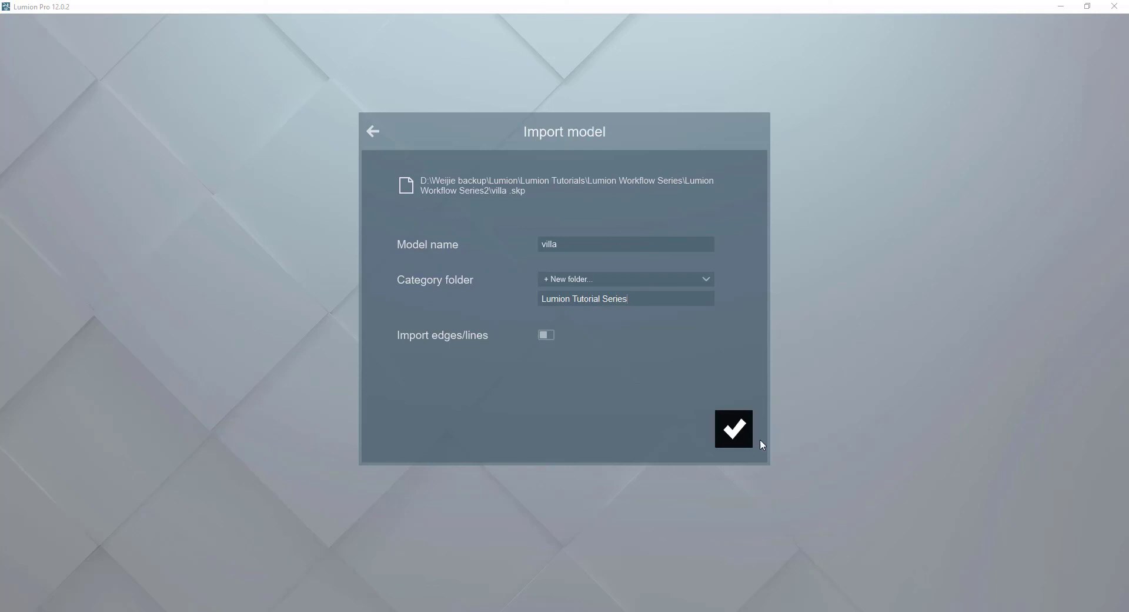
{"action": "left_click", "coordinate": [733, 428]}
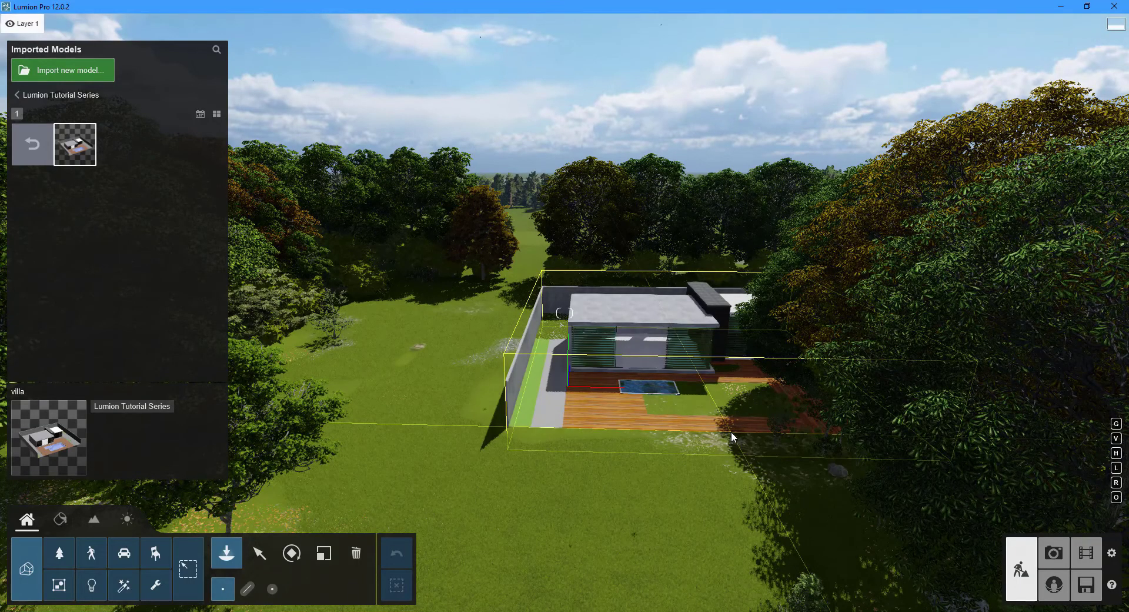
- Place the villa in the forest clearing and select it to show its position values
{"action": "left_click", "coordinate": [575, 393]}
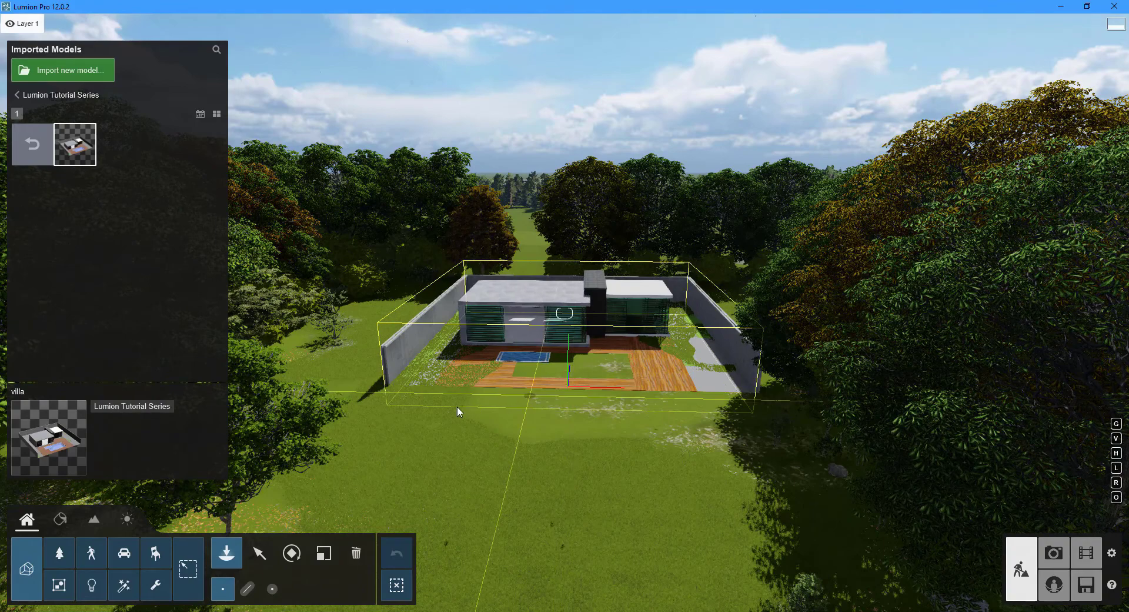
{"action": "left_click", "coordinate": [260, 552]}
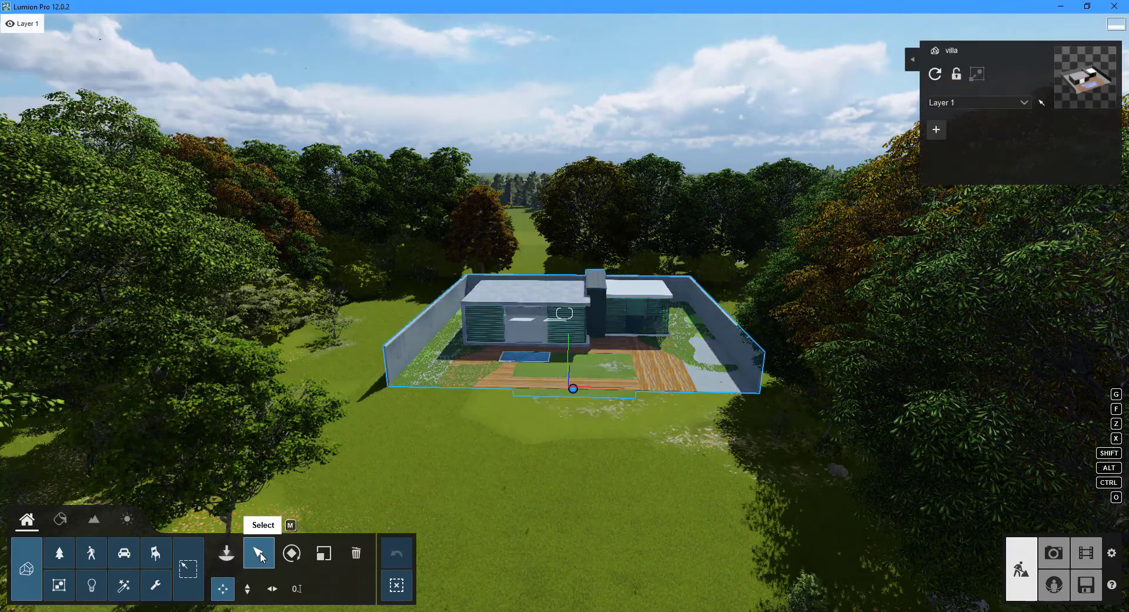
{"action": "left_click", "coordinate": [297, 588]}
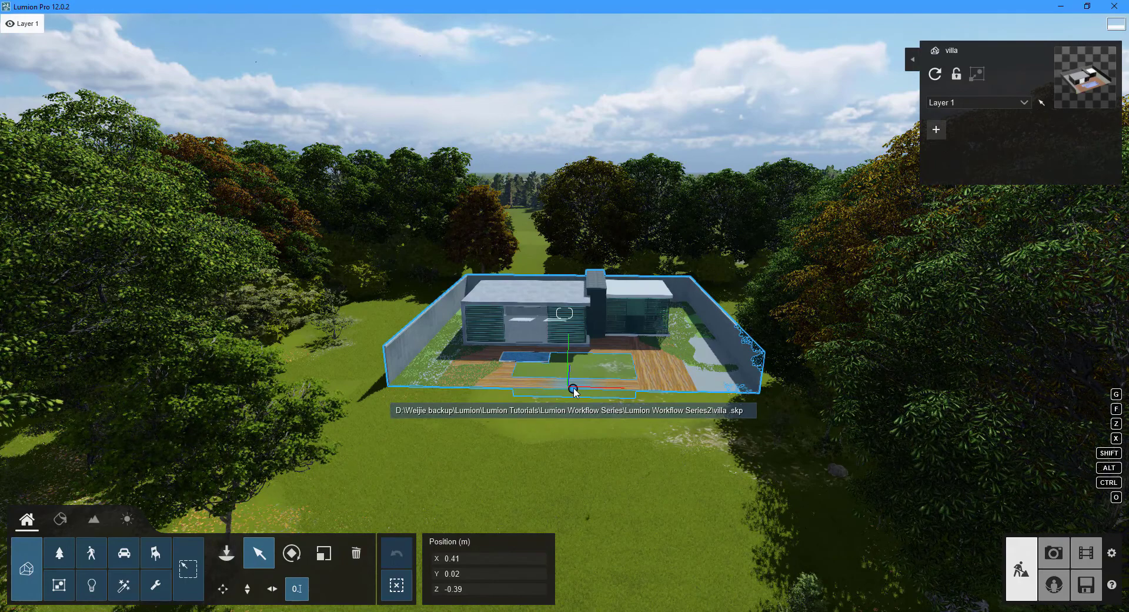
- Set the villa's position to X 0, Y 0 and Z 0
{"action": "left_click", "coordinate": [475, 559]}
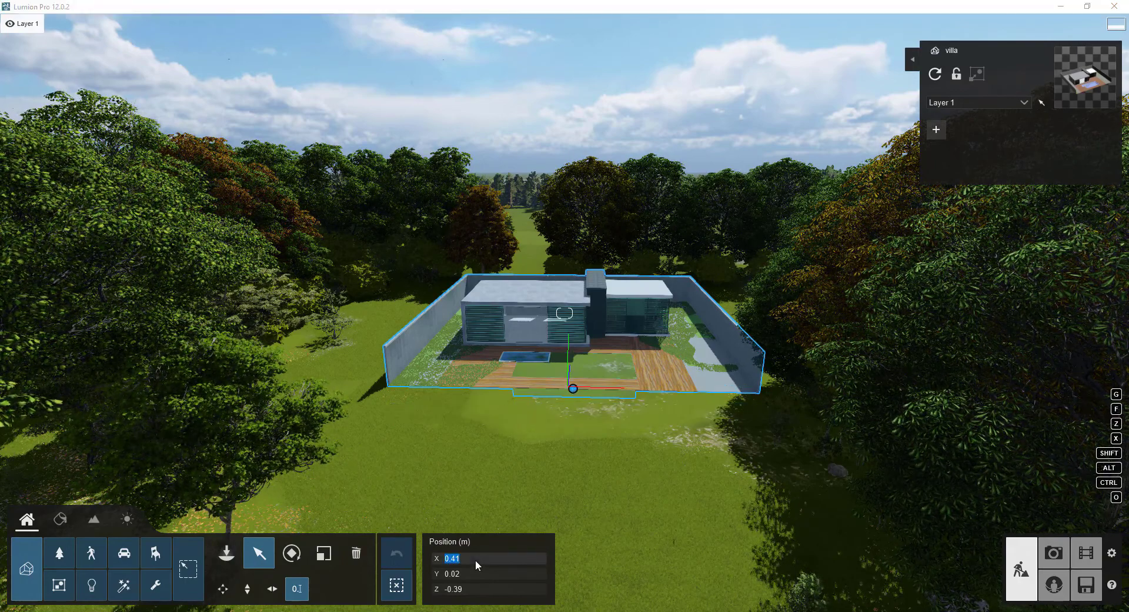
{"action": "type", "text": "0"}
{"action": "key", "text": "Return"}
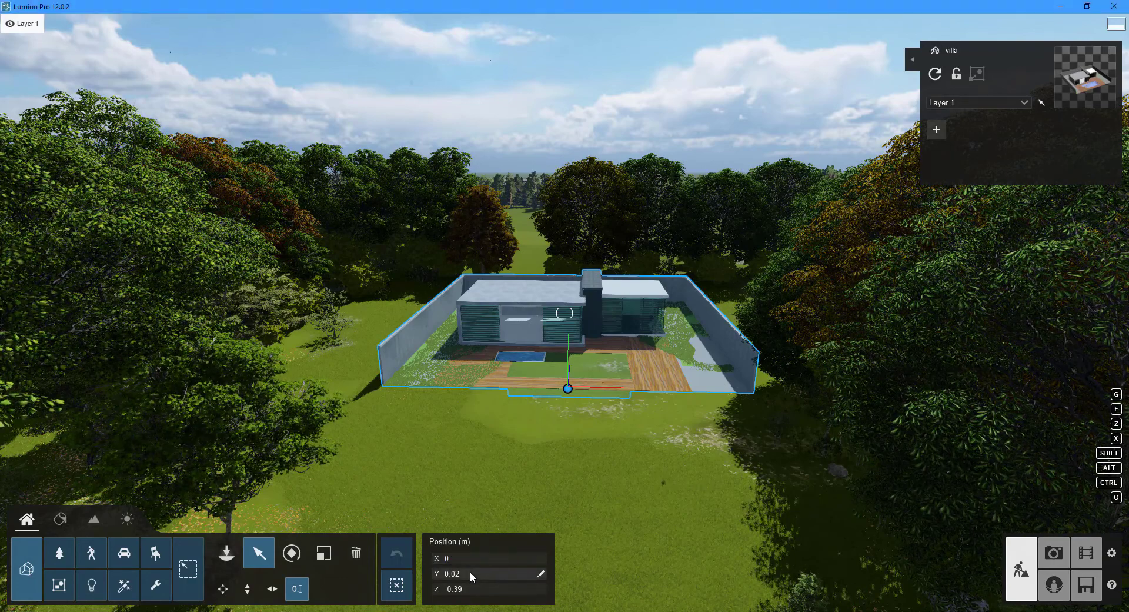
{"action": "left_click", "coordinate": [471, 571]}
{"action": "type", "text": "0"}
{"action": "key", "text": "Return"}
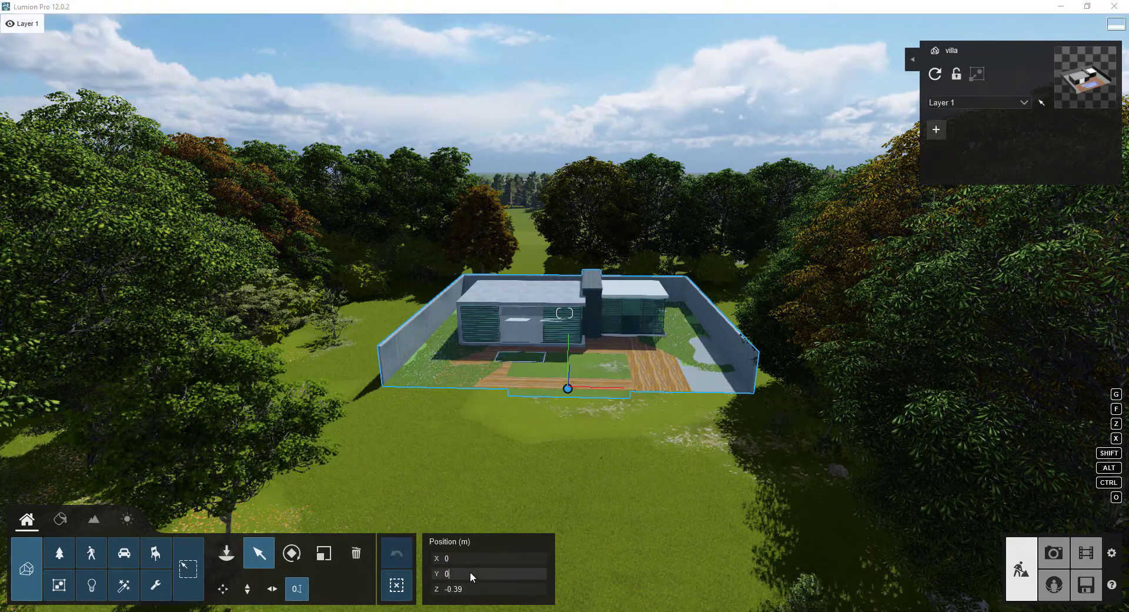
{"action": "left_click", "coordinate": [460, 589]}
{"action": "type", "text": "0"}
{"action": "key", "text": "Return"}
{"action": "key", "text": "s"}
{"action": "left_click", "coordinate": [127, 518]}
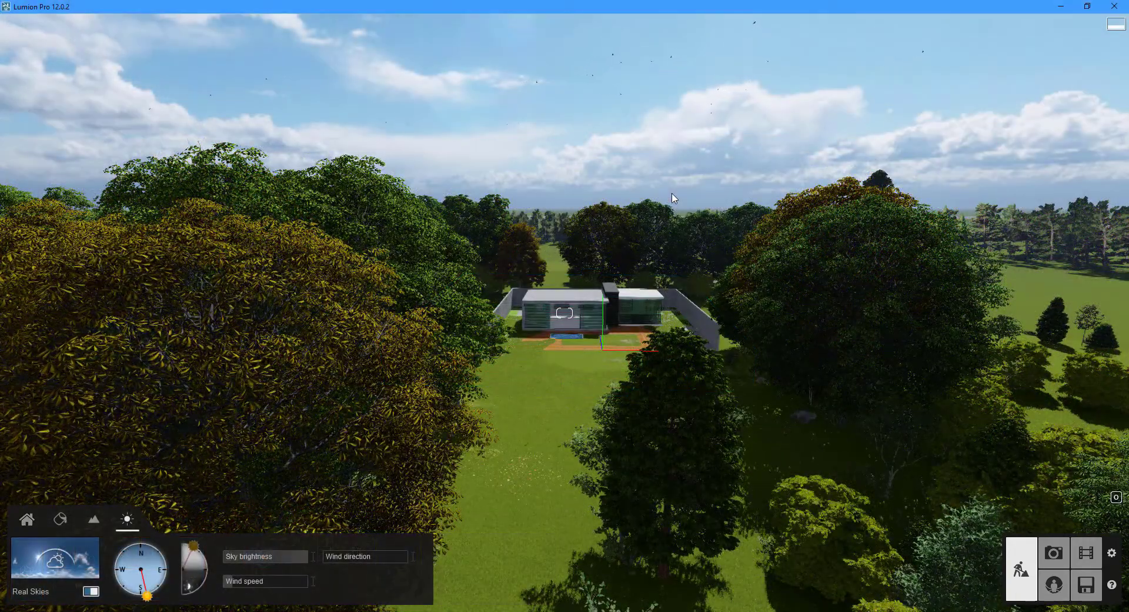
- Fly around the villa, moving sideways, up and down, and turning toward the lawn
{"action": "key", "text": "w"}
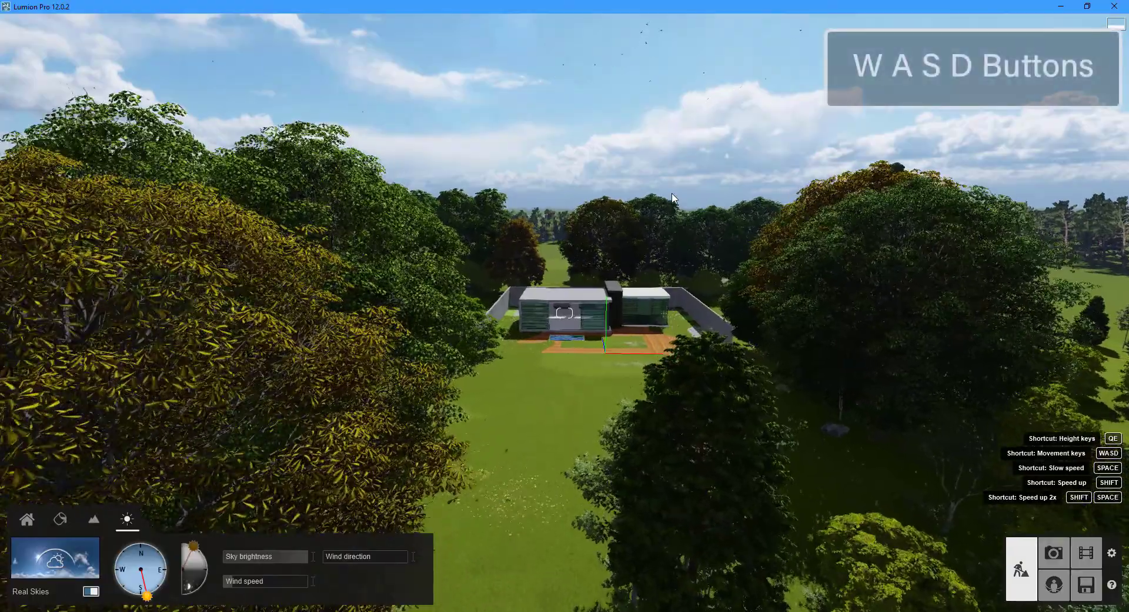
{"action": "key", "text": "a"}
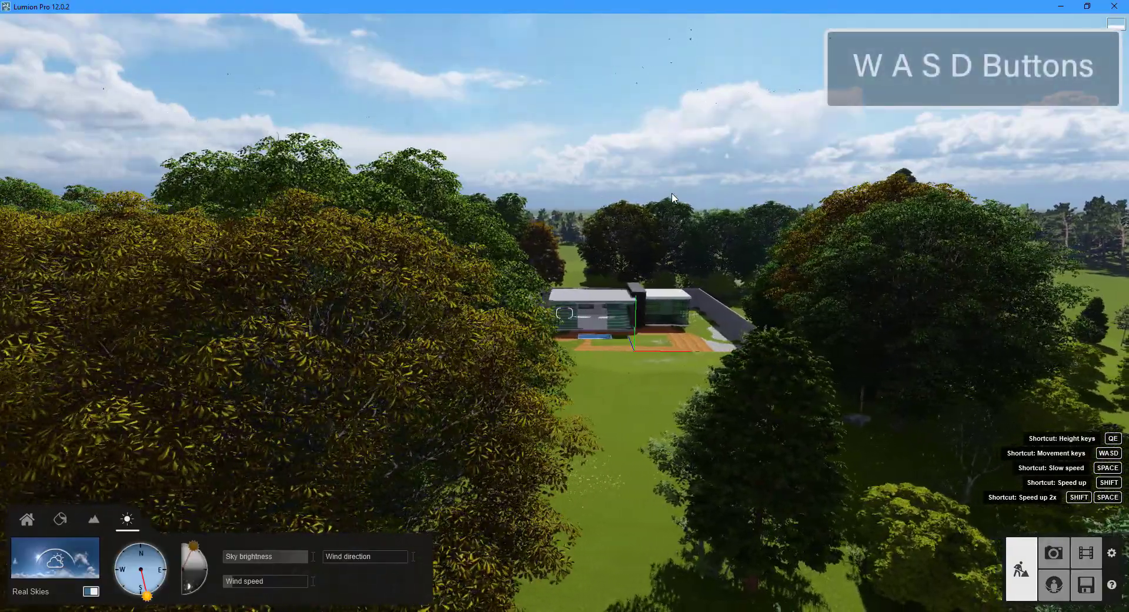
{"action": "key", "text": "d"}
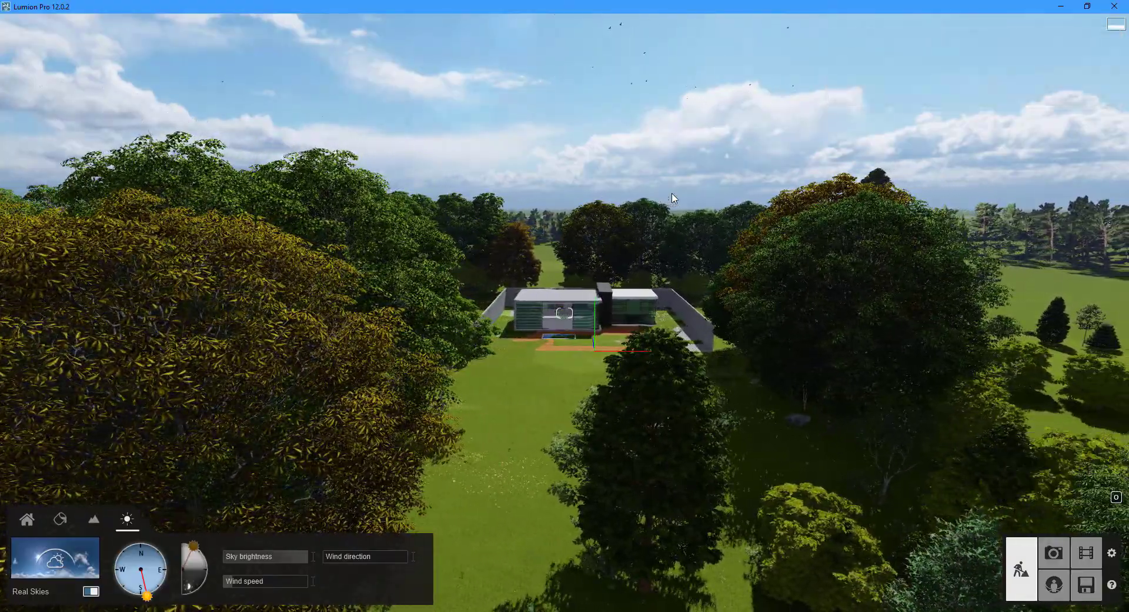
{"action": "key", "text": "e"}
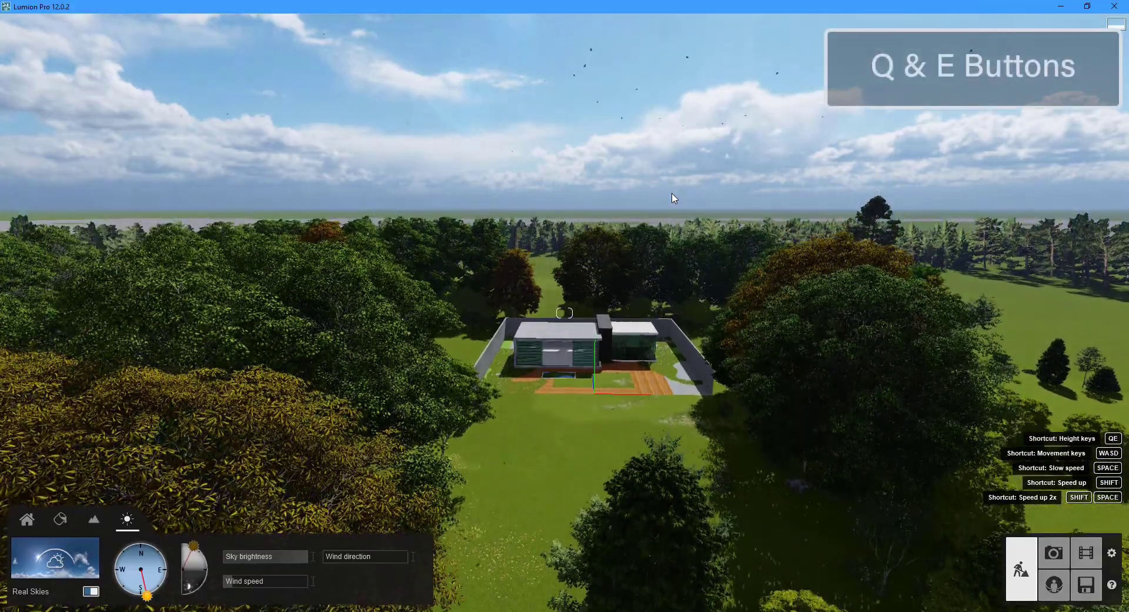
{"action": "key", "text": "q"}
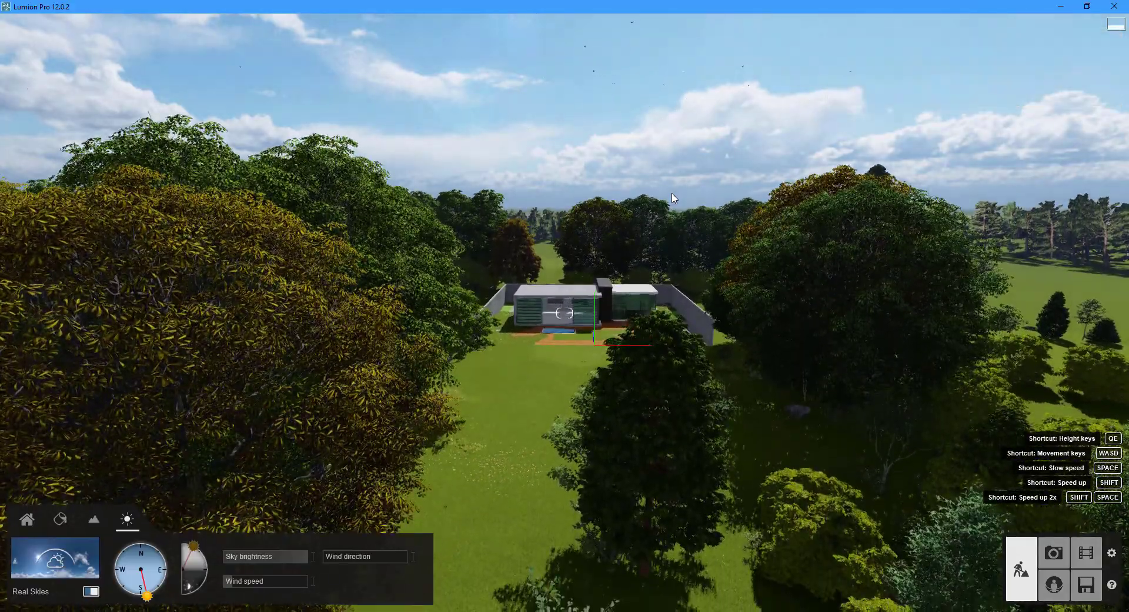
{"action": "right_click_drag", "start_coordinate": [626, 314], "coordinate": [853, 316]}
{"action": "key", "text": "w"}
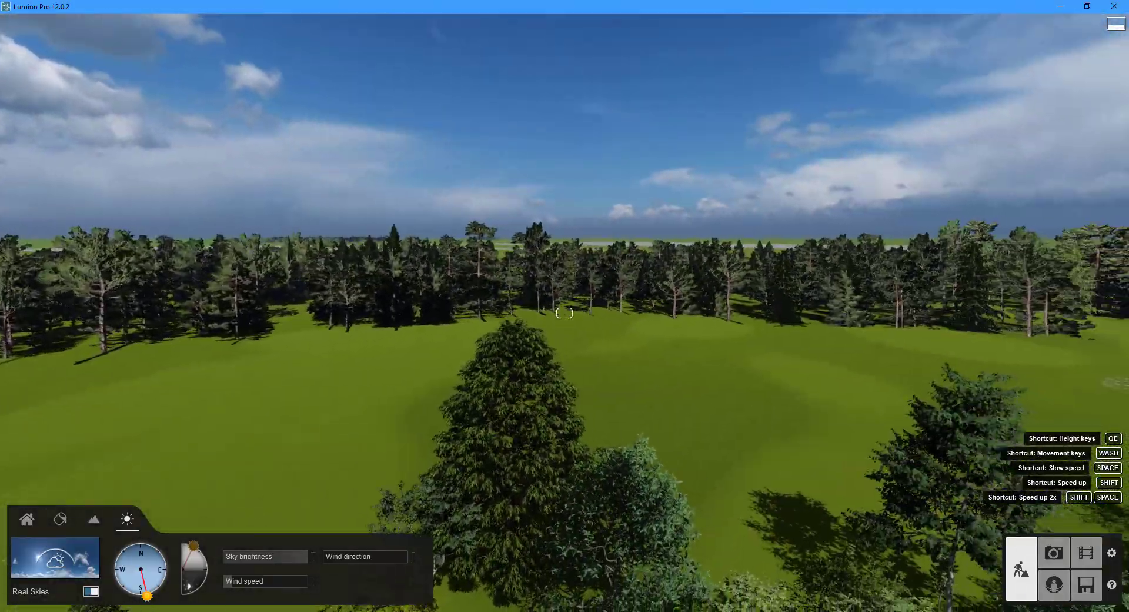
{"action": "right_click_drag", "start_coordinate": [564, 313], "coordinate": [859, 316]}
- Back away to see more forest, then fly forward into the villa's interior
{"action": "key", "text": "s"}
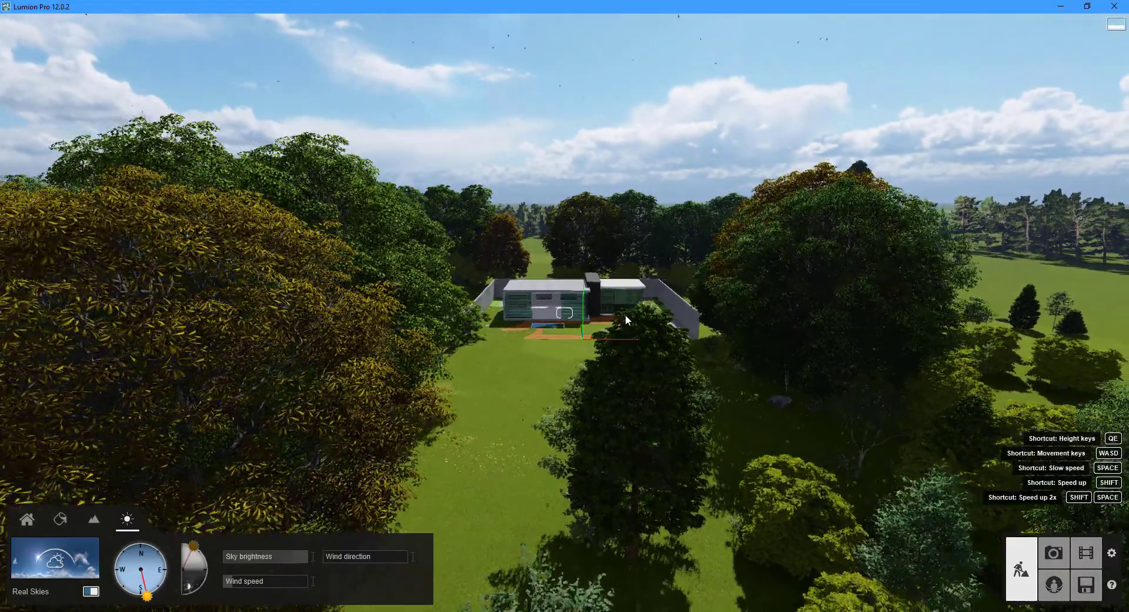
{"action": "key", "text": "s"}
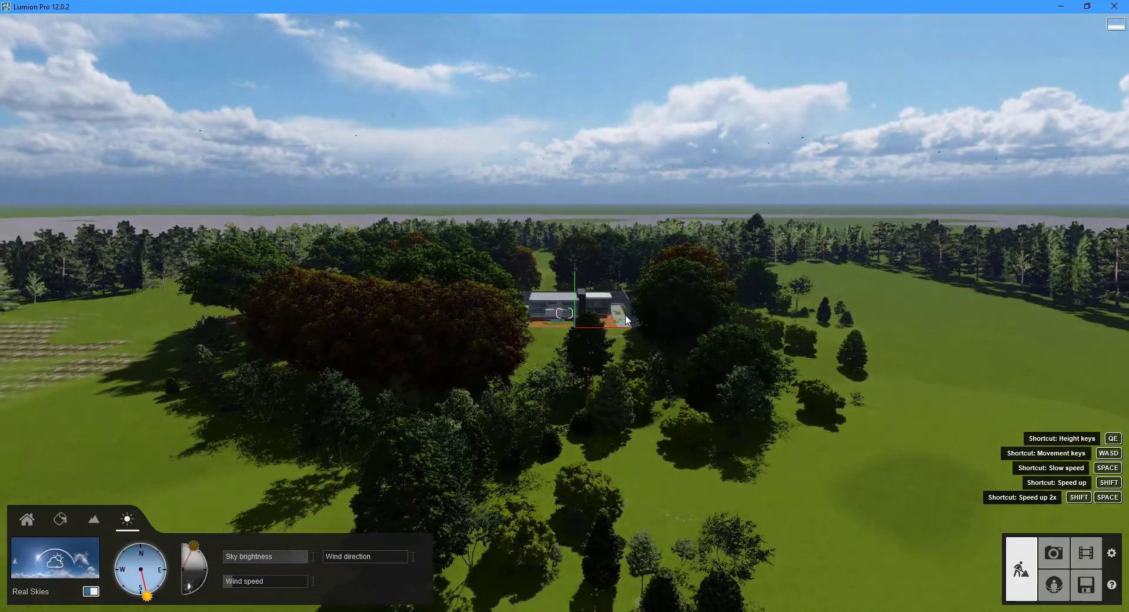
{"action": "key", "text": "w"}
{"action": "key", "text": "w"}
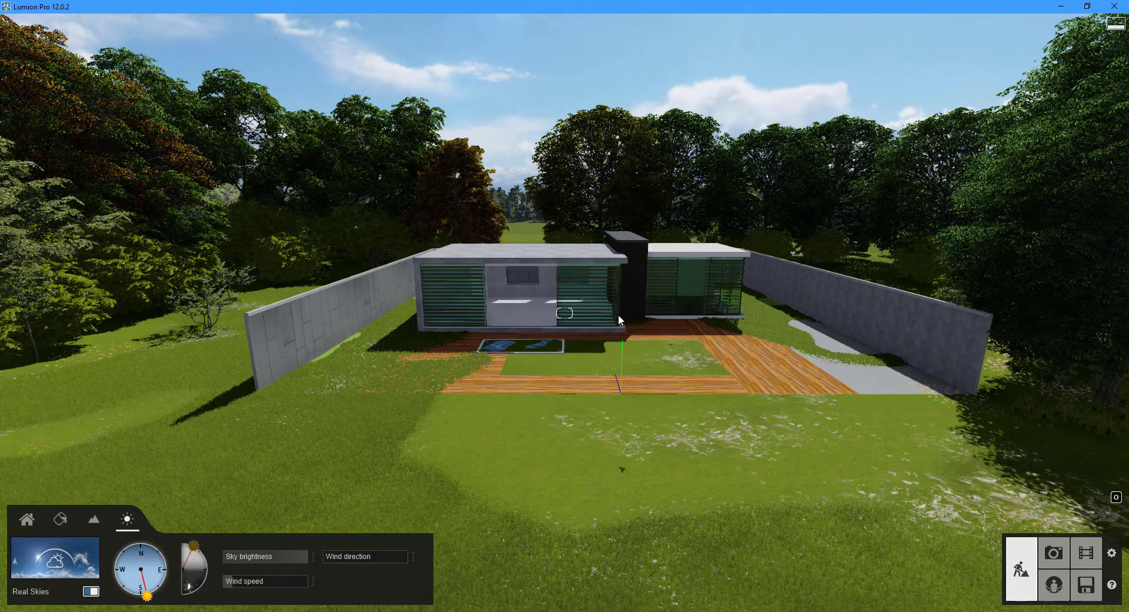
{"action": "key", "text": "w"}
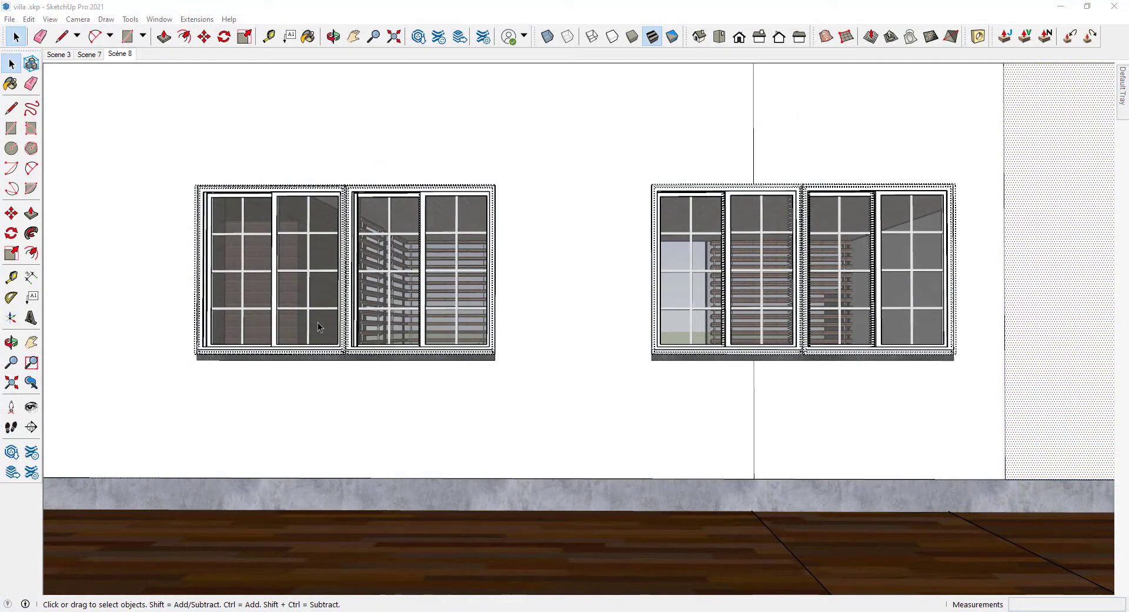
- Select both halves of the left and right windows and delete them
{"action": "left_click", "coordinate": [403, 264]}
{"action": "left_click", "coordinate": [825, 257], "text": "shift"}
{"action": "left_click", "coordinate": [694, 265], "text": "shift"}
{"action": "left_click", "coordinate": [313, 272], "text": "shift"}
{"action": "key", "text": "Delete"}
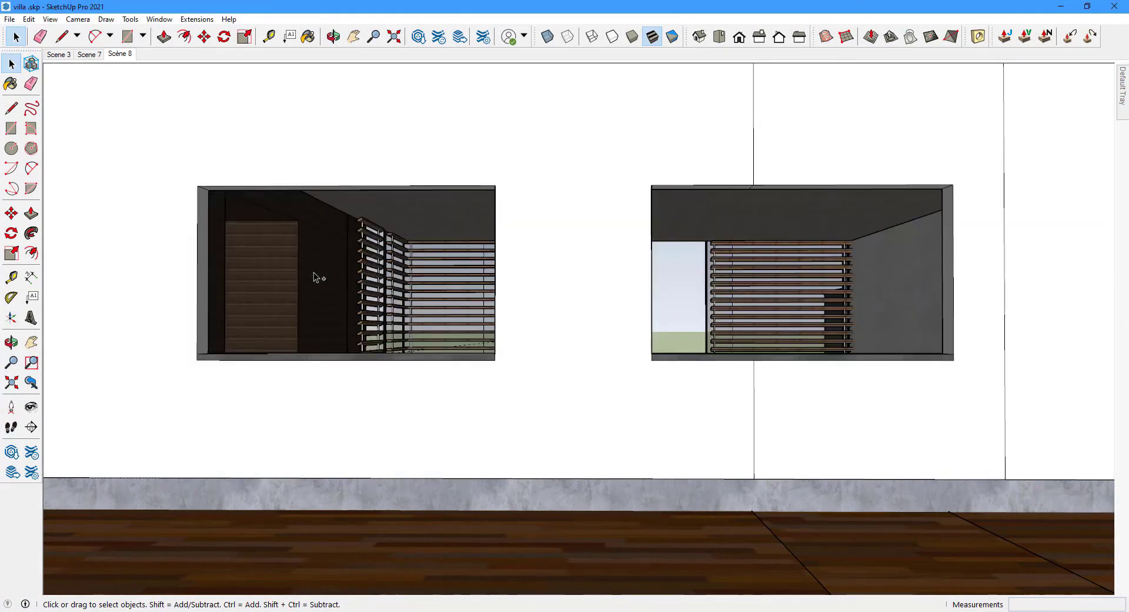
- Save the villa model and switch back to Lumion
{"action": "left_click", "coordinate": [9, 19]}
{"action": "left_click", "coordinate": [42, 76]}
{"action": "key", "text": "alt+Tab"}
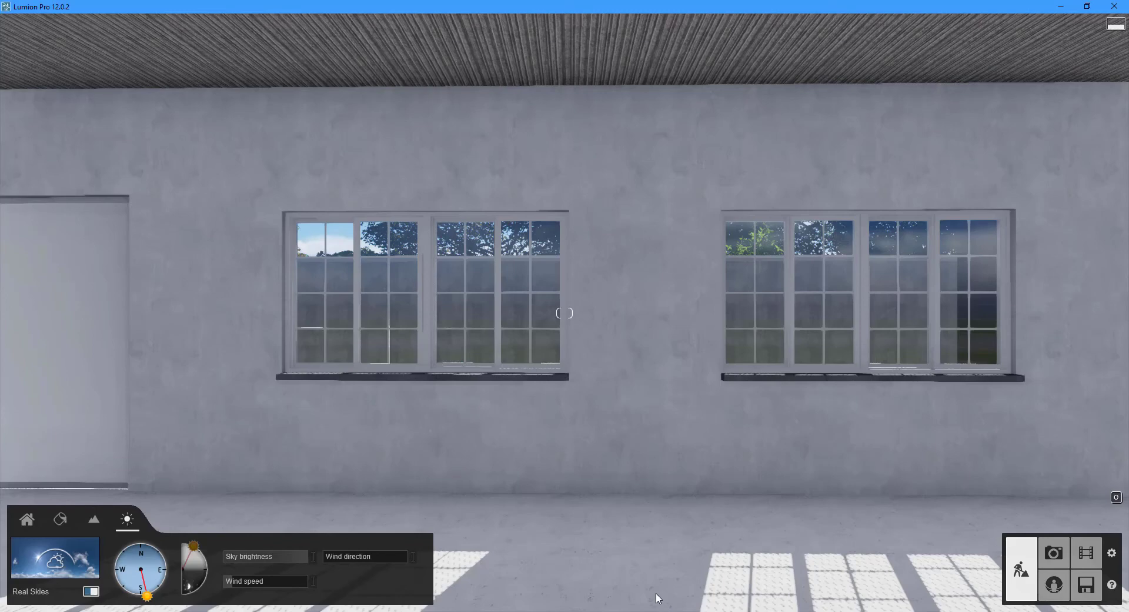
- Reimport the villa model so the windowless SketchUp version appears in the scene
{"action": "left_click", "coordinate": [34, 516]}
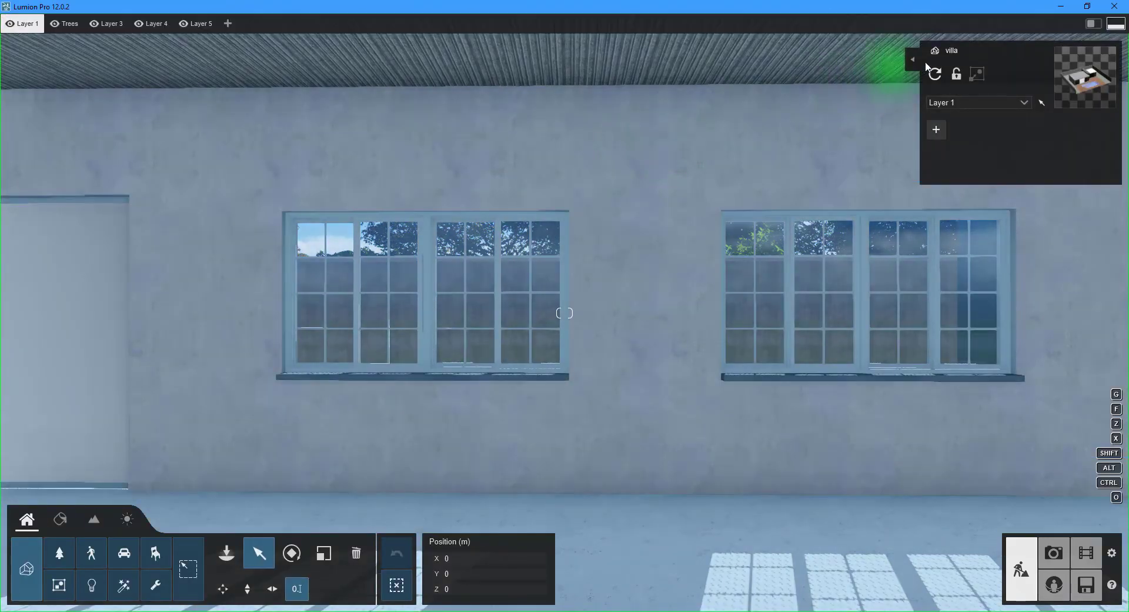
{"action": "left_click", "coordinate": [944, 80]}
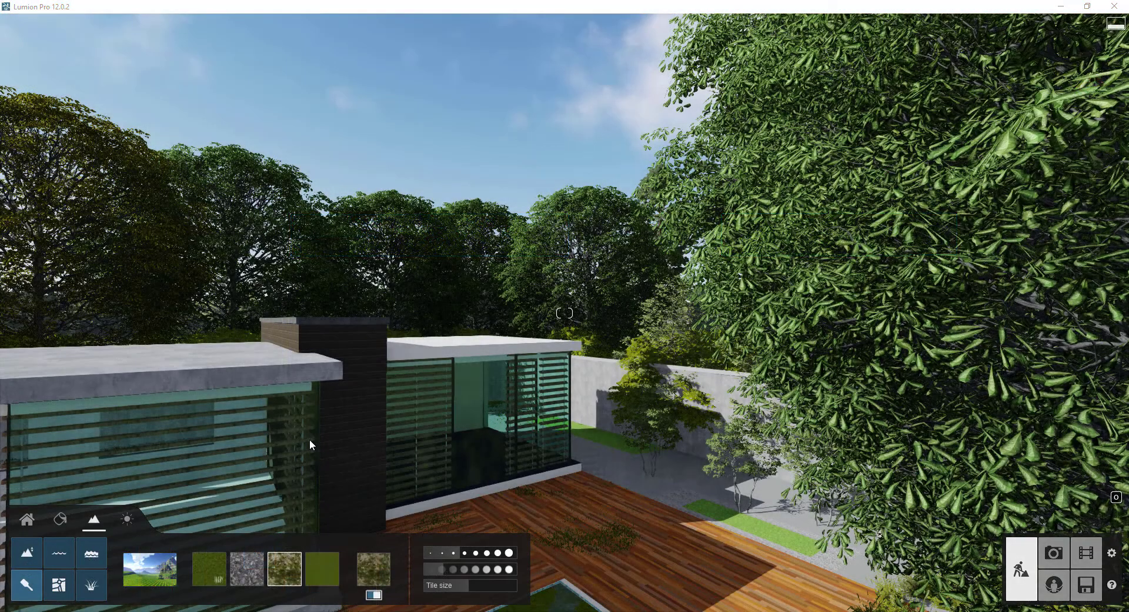
{"action": "left_click", "coordinate": [310, 439]}
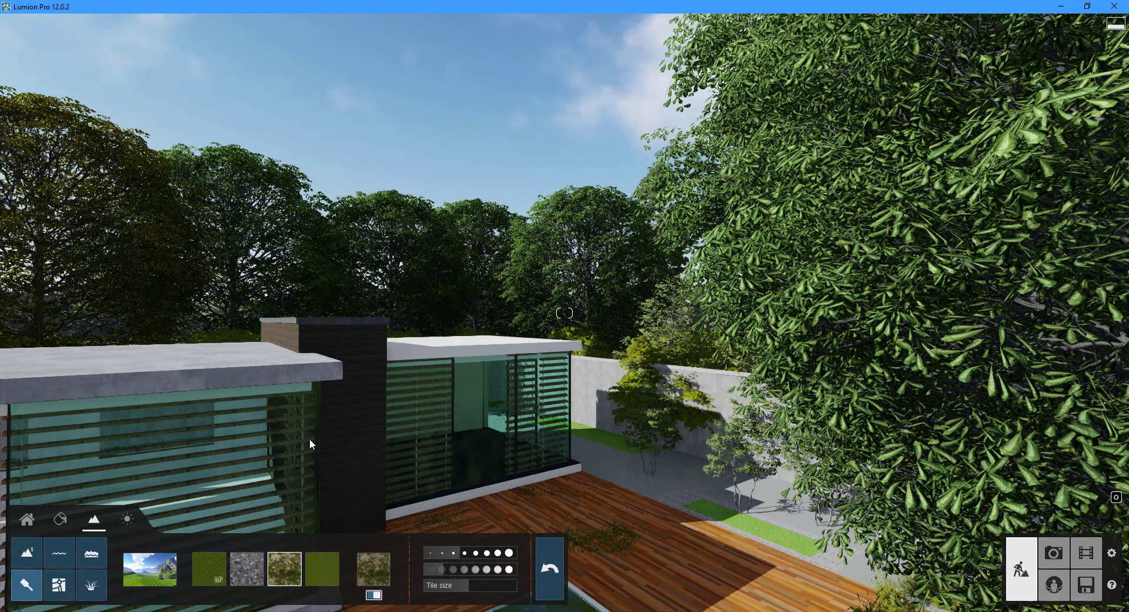
- Apply a new cloud style from the Weather tab's cloud choices
{"action": "left_click", "coordinate": [121, 519]}
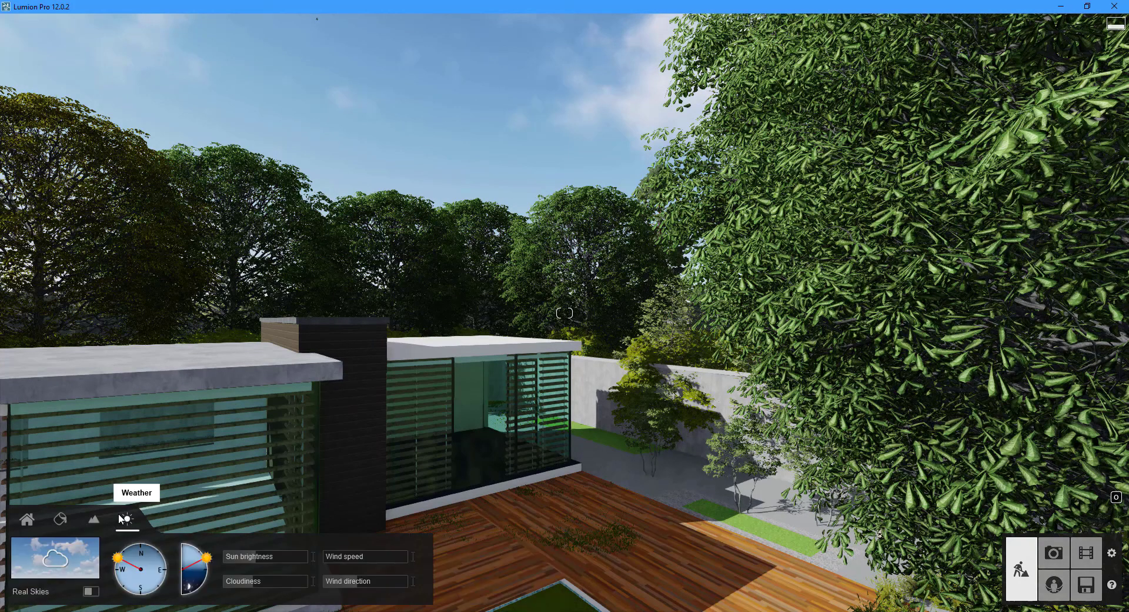
{"action": "left_click", "coordinate": [62, 565]}
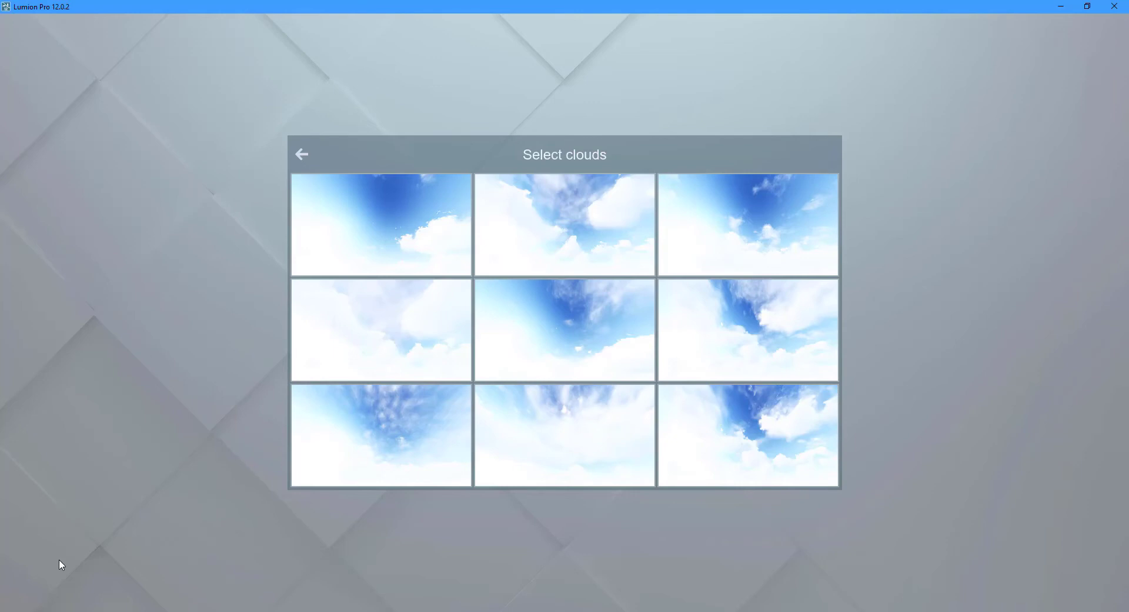
{"action": "left_click", "coordinate": [448, 440]}
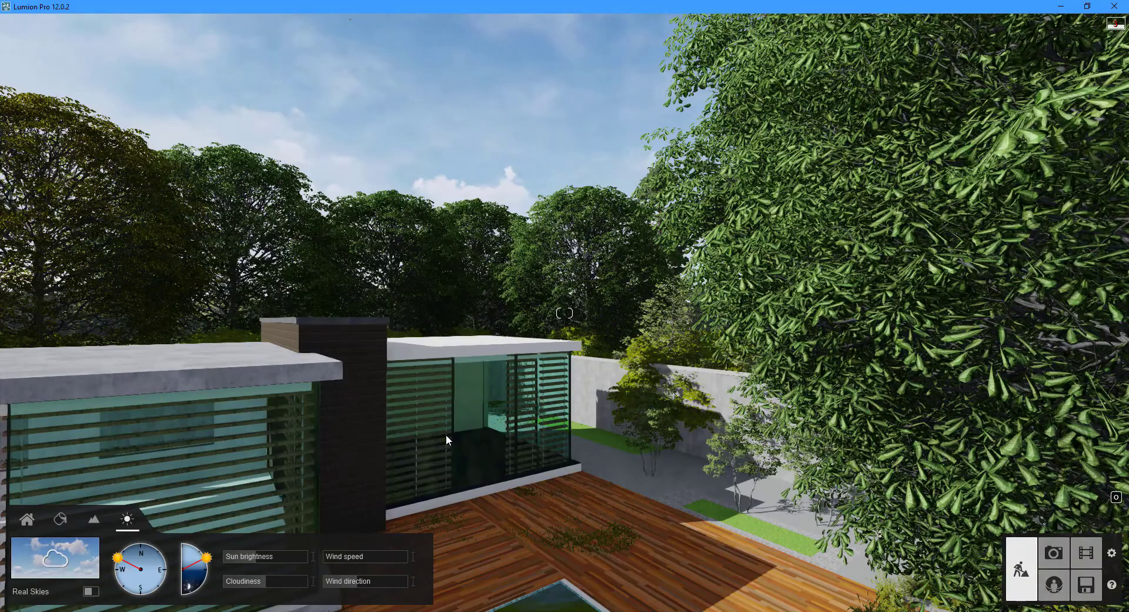
- Swing the sun north-northeast, lower it toward the horizon, change wind direction, enable Real Skies
{"action": "left_click_drag", "start_coordinate": [130, 551], "coordinate": [153, 536]}
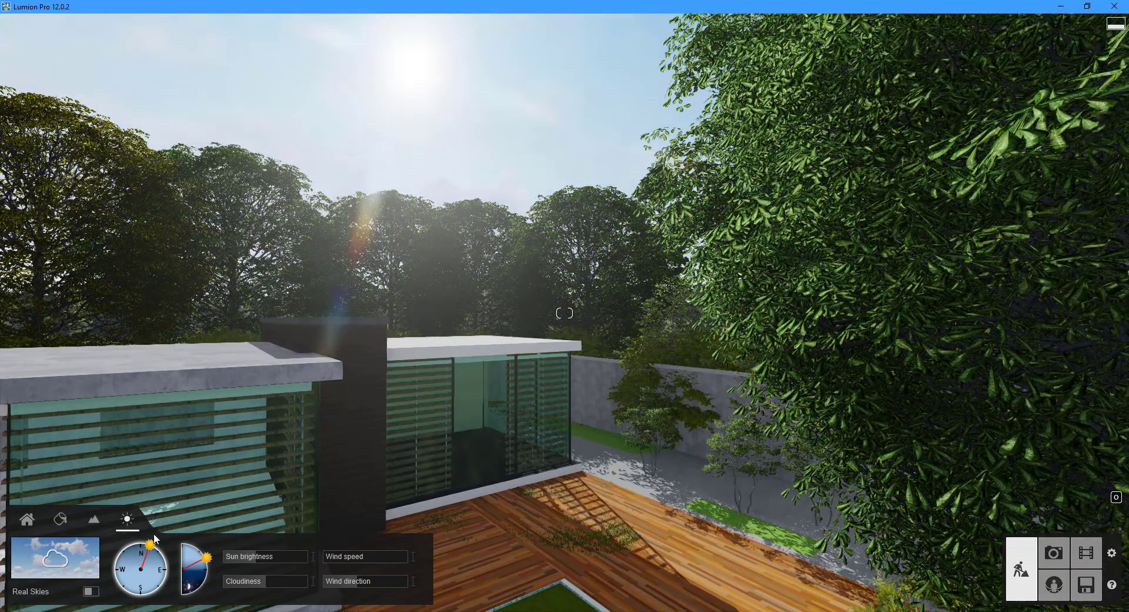
{"action": "mouse_move", "coordinate": [190, 549]}
{"action": "left_mouse_down"}
{"action": "mouse_move", "coordinate": [204, 567]}
{"action": "mouse_move", "coordinate": [288, 556]}
{"action": "mouse_move", "coordinate": [222, 559]}
{"action": "mouse_move", "coordinate": [240, 582]}
{"action": "mouse_move", "coordinate": [407, 549]}
{"action": "left_mouse_up"}
{"action": "left_click_drag", "start_coordinate": [348, 583], "coordinate": [391, 574]}
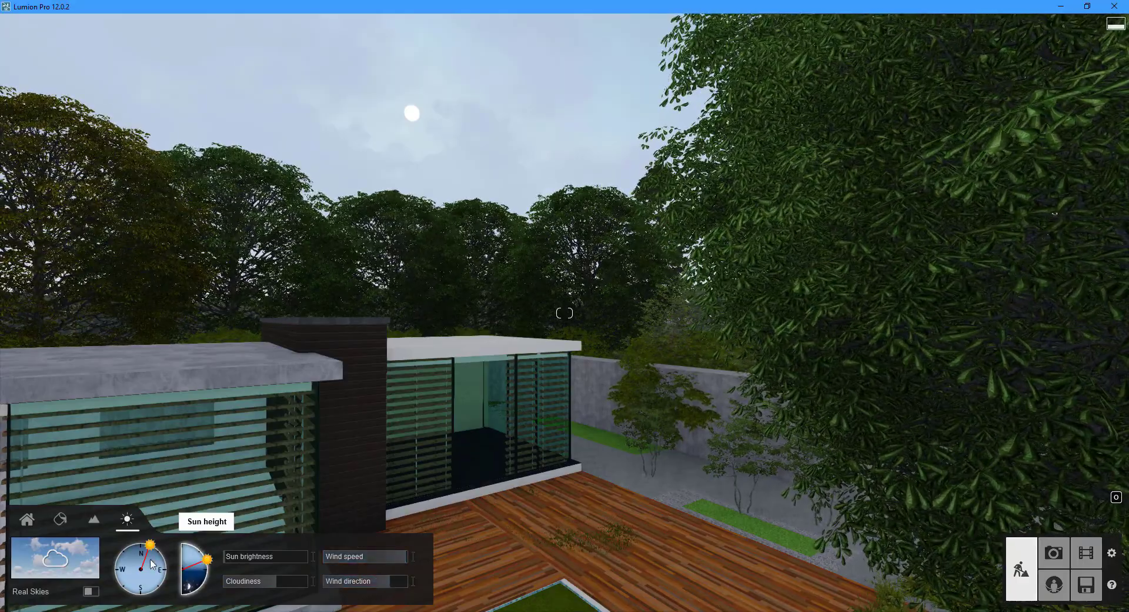
{"action": "left_click", "coordinate": [91, 591]}
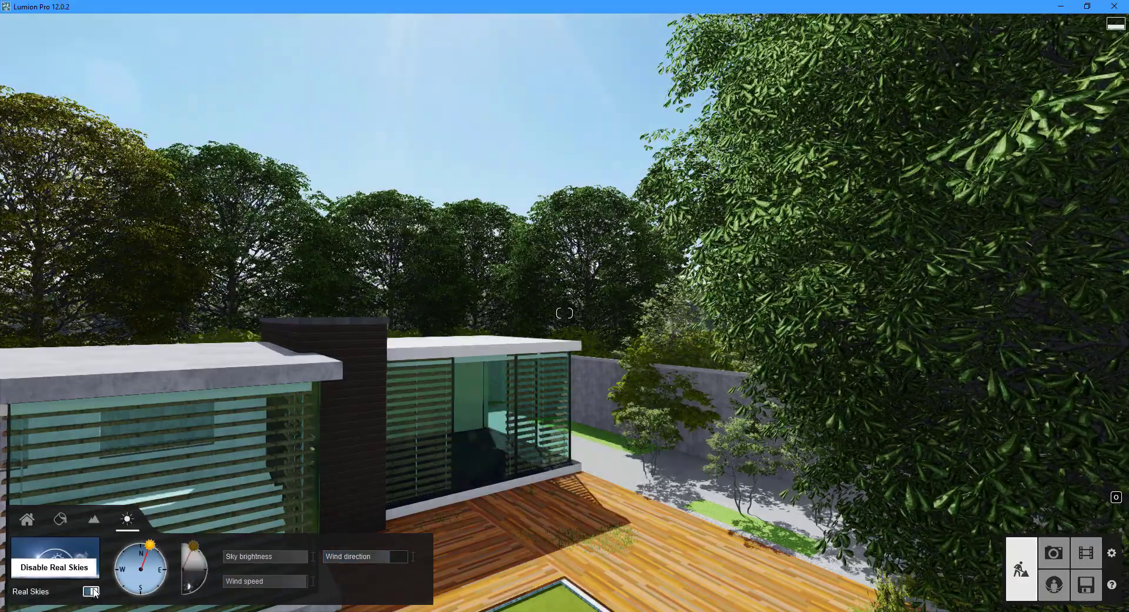
- Choose an Overcast preset from the Real Skies library
{"action": "left_click", "coordinate": [59, 562]}
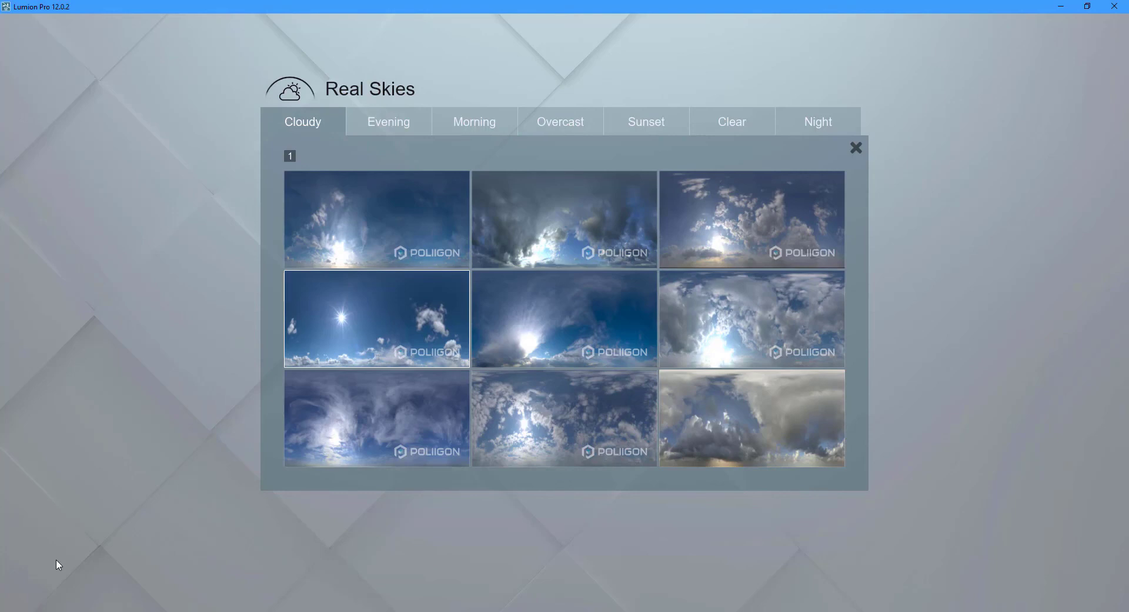
{"action": "left_click", "coordinate": [570, 126]}
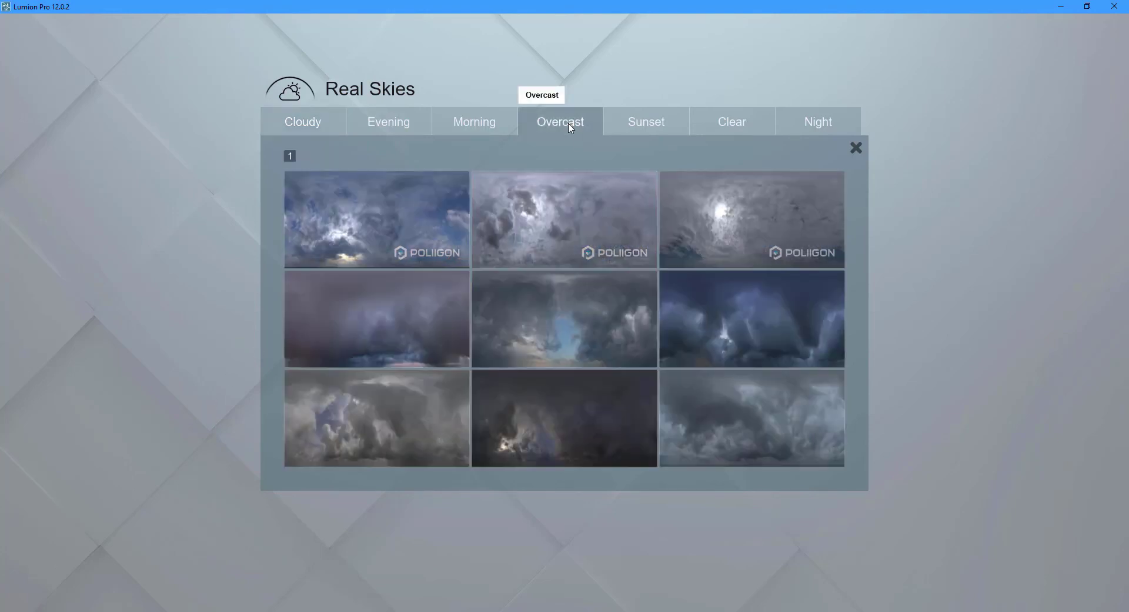
{"action": "left_click", "coordinate": [561, 221]}
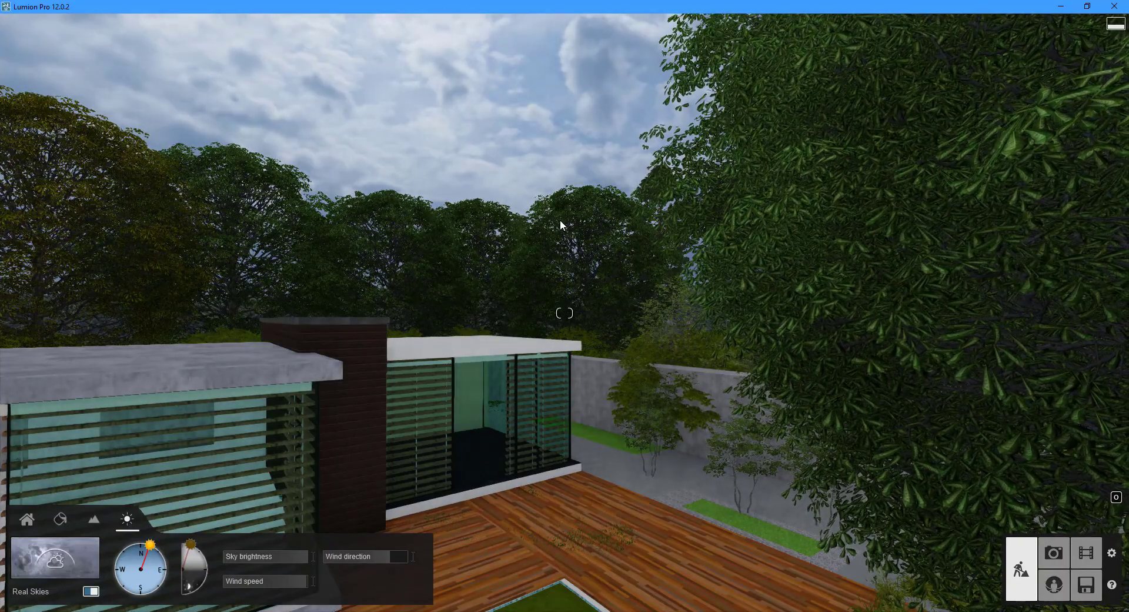